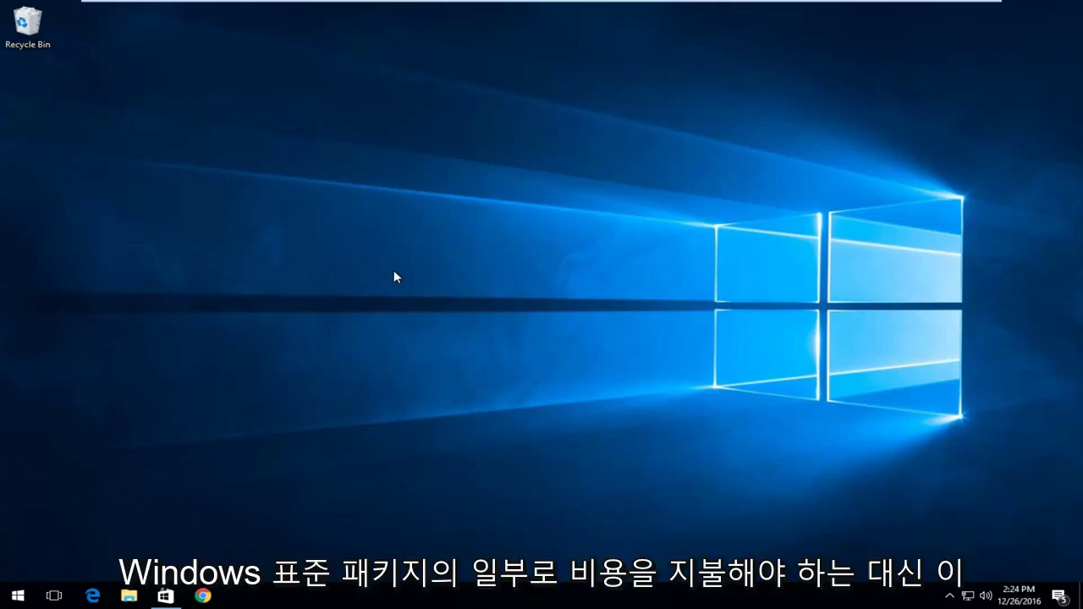
Bring back the Windows DVD Player Store page and shift its window slightly down and right.
left_click(165, 596)
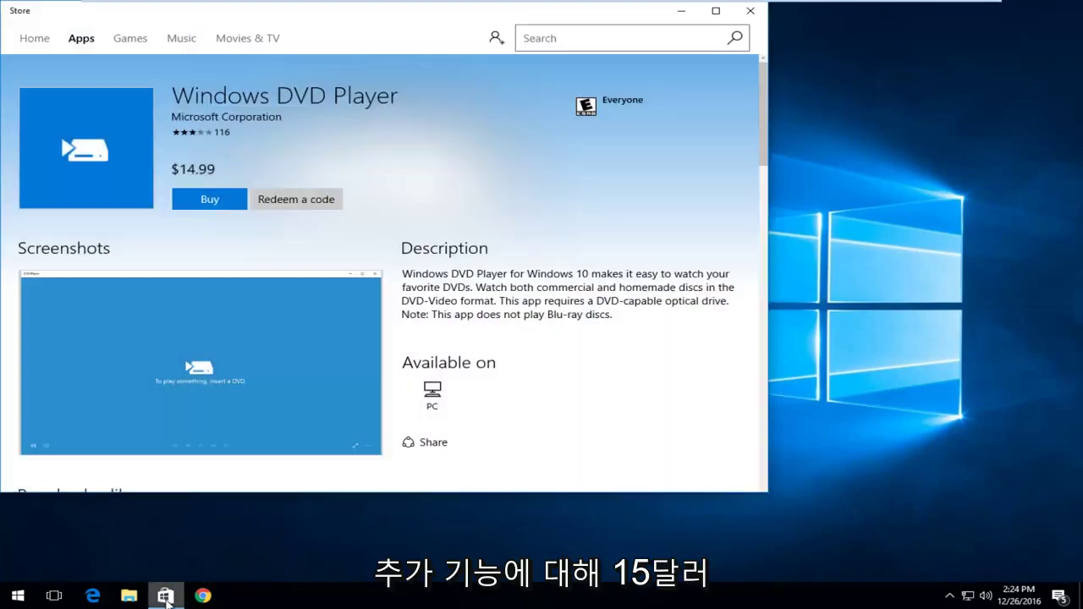
left_click_drag(202, 24, 309, 50)
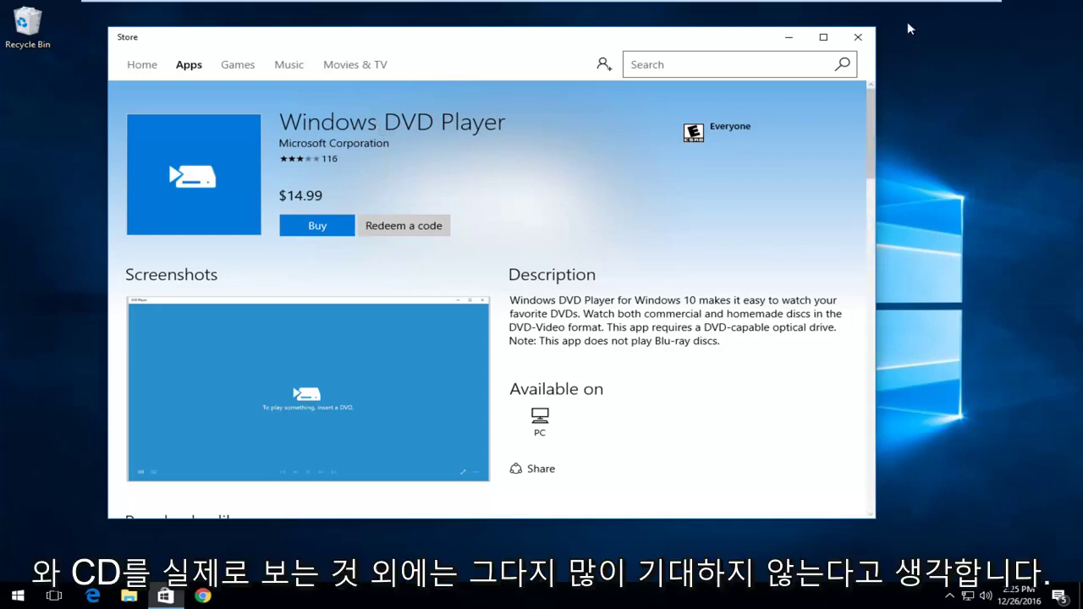
Minimize the Store, launch Chrome maximized, and search Google for 'vlc player'.
left_click(791, 39)
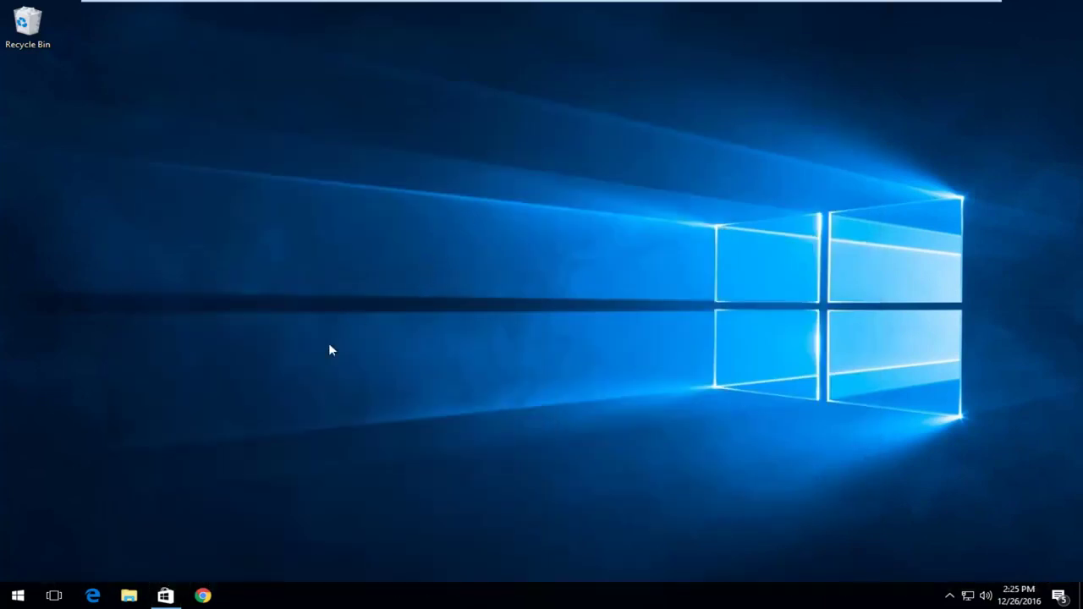
left_click(204, 597)
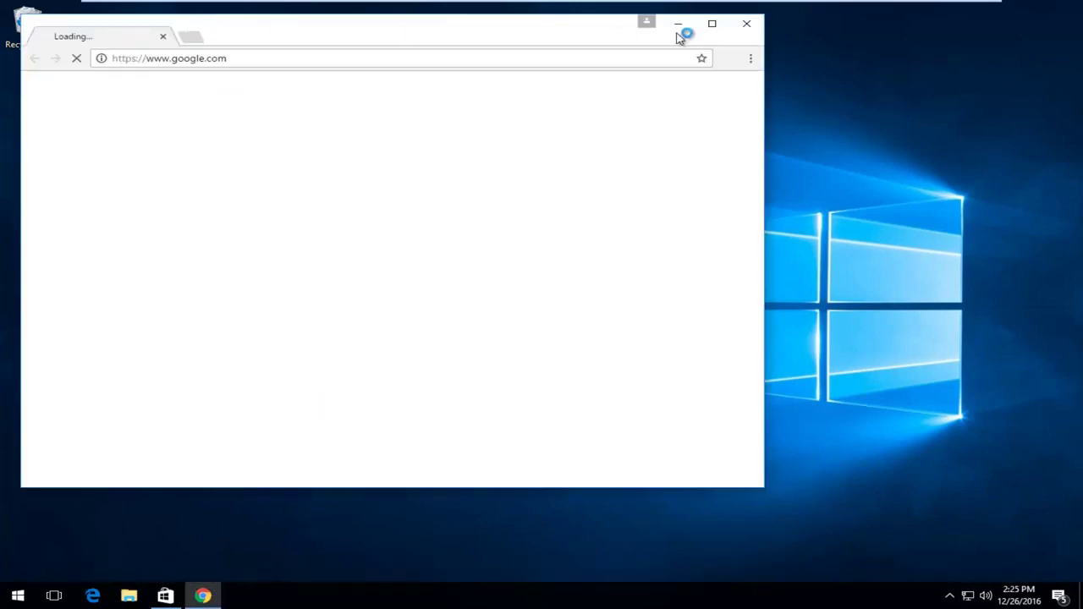
left_click(712, 27)
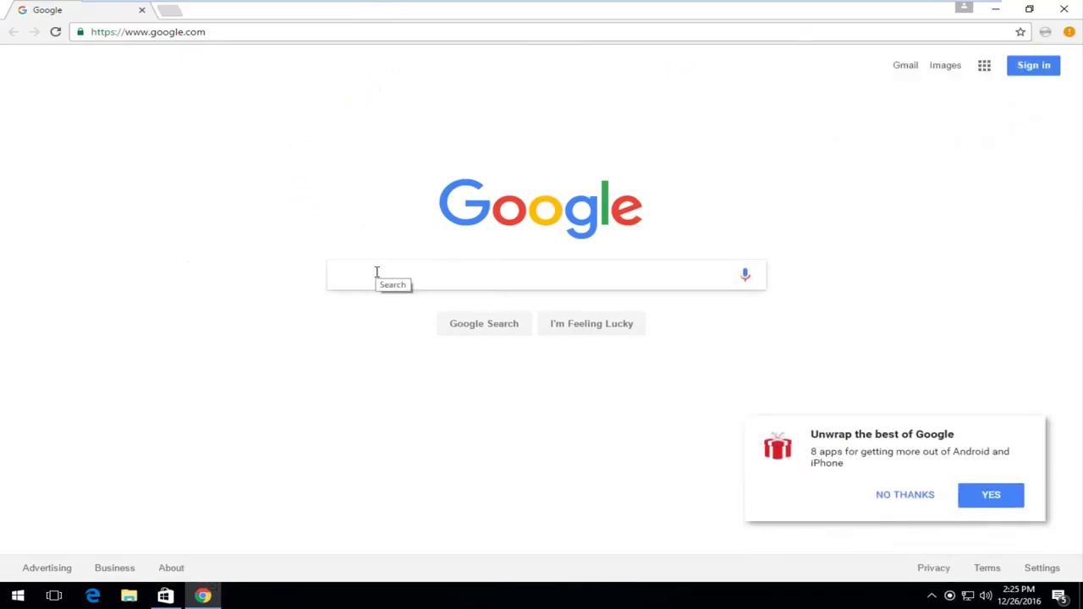
type("vlc player")
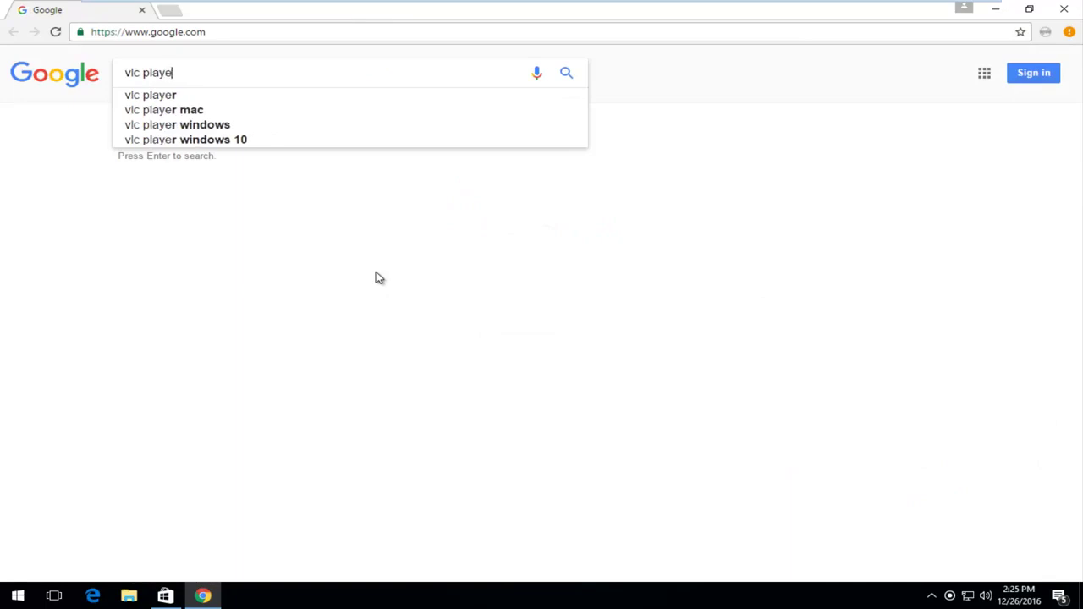
key("Return")
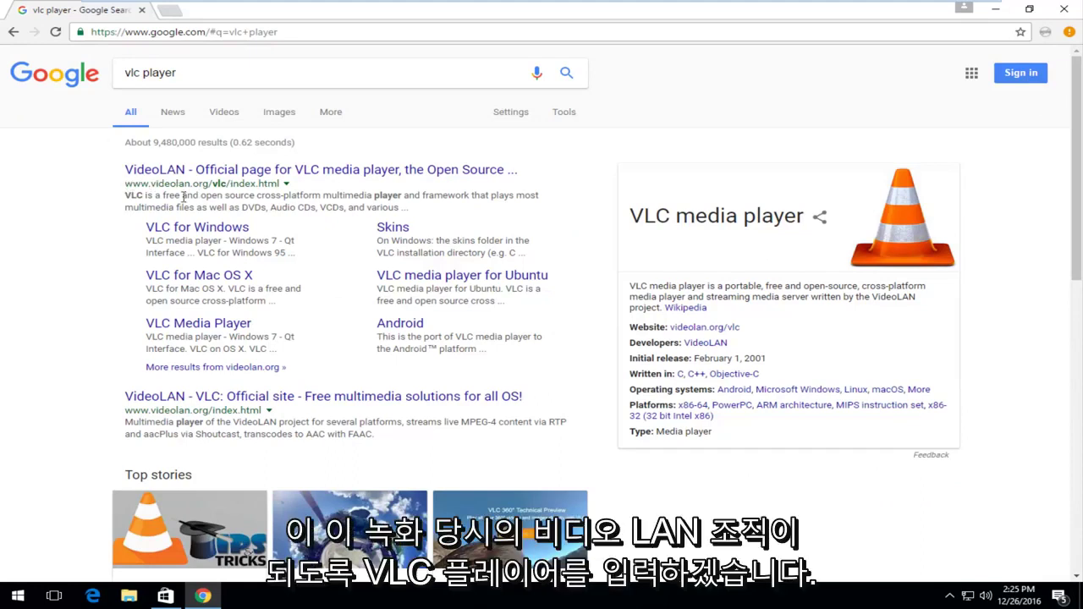
Open VideoLAN's official VLC page and download the 29.1 MB vlc-2.2.4-win32.exe installer.
left_click(142, 174)
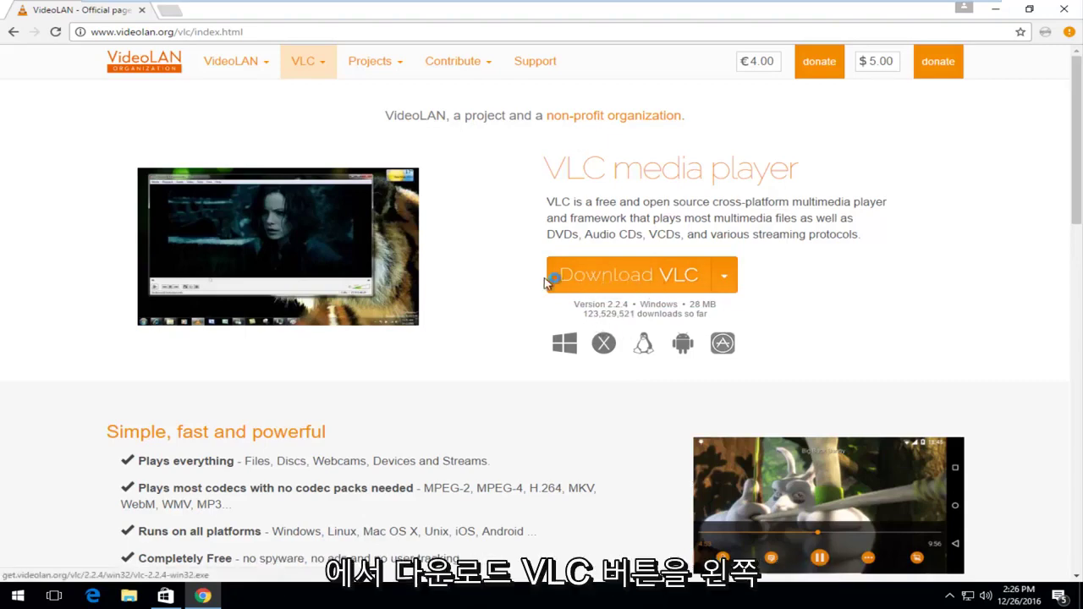
left_click(615, 277)
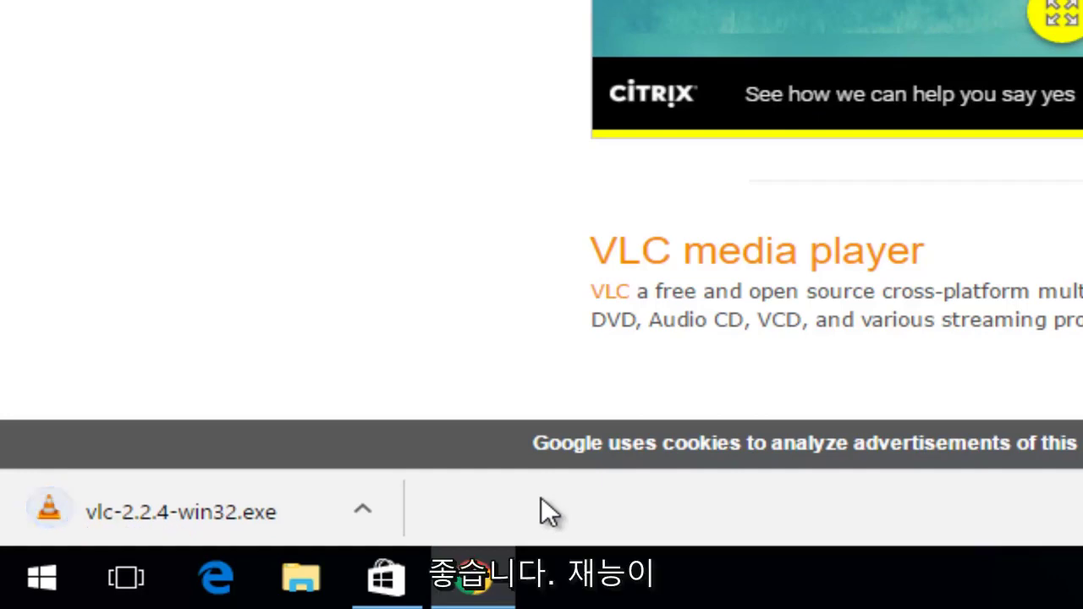
Run vlc-2.2.4-win32.exe, choose English, and install with default components to C:\Program Files\VideoLAN\VLC.
left_click(111, 516)
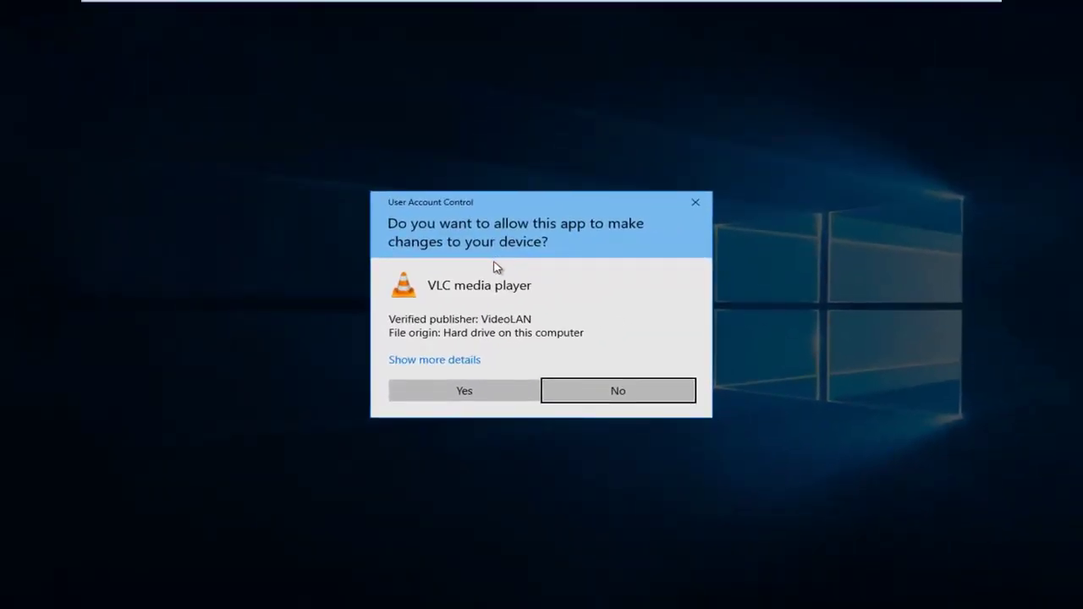
left_click(436, 396)
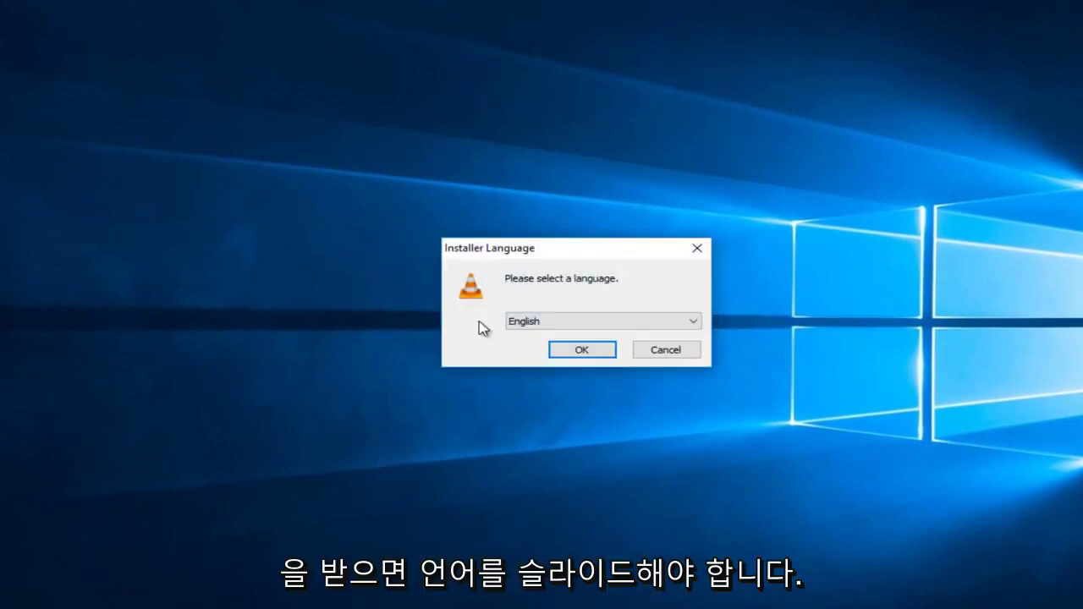
left_click(569, 357)
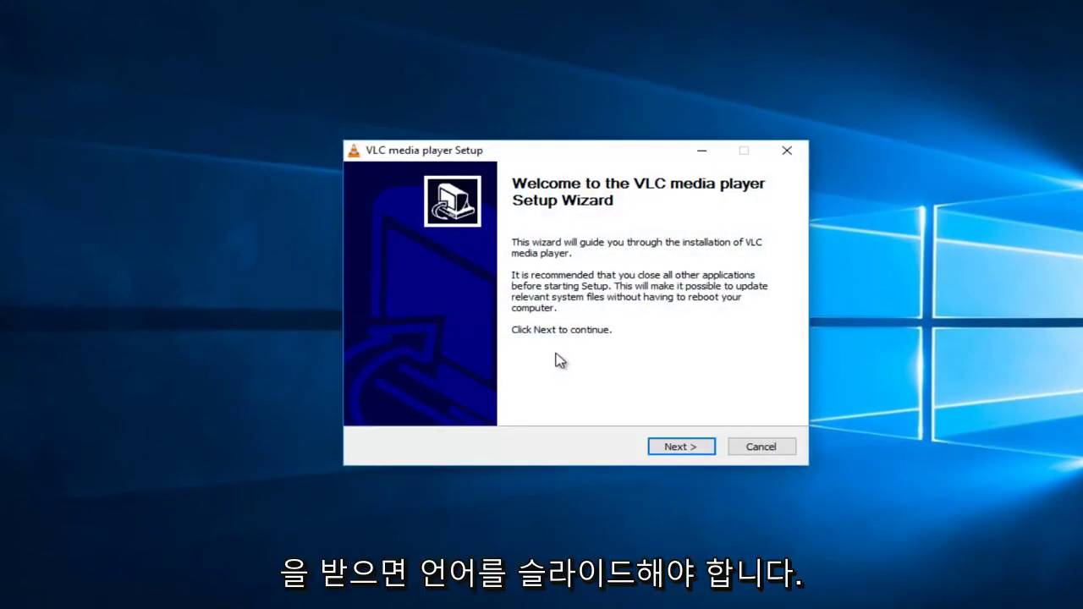
left_click(667, 455)
left_click(667, 455)
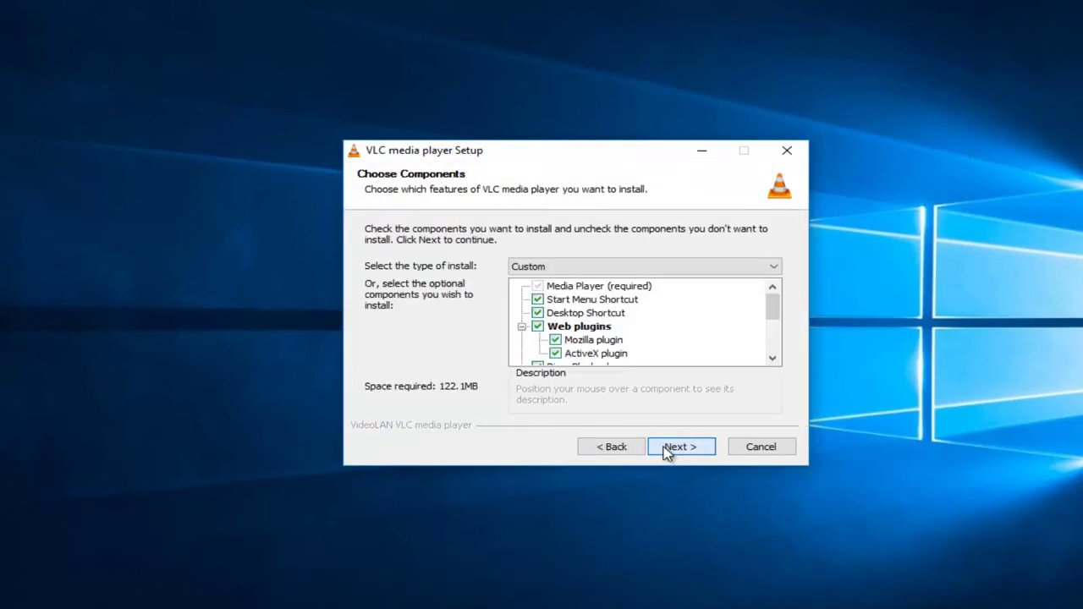
left_click(667, 450)
left_click(667, 450)
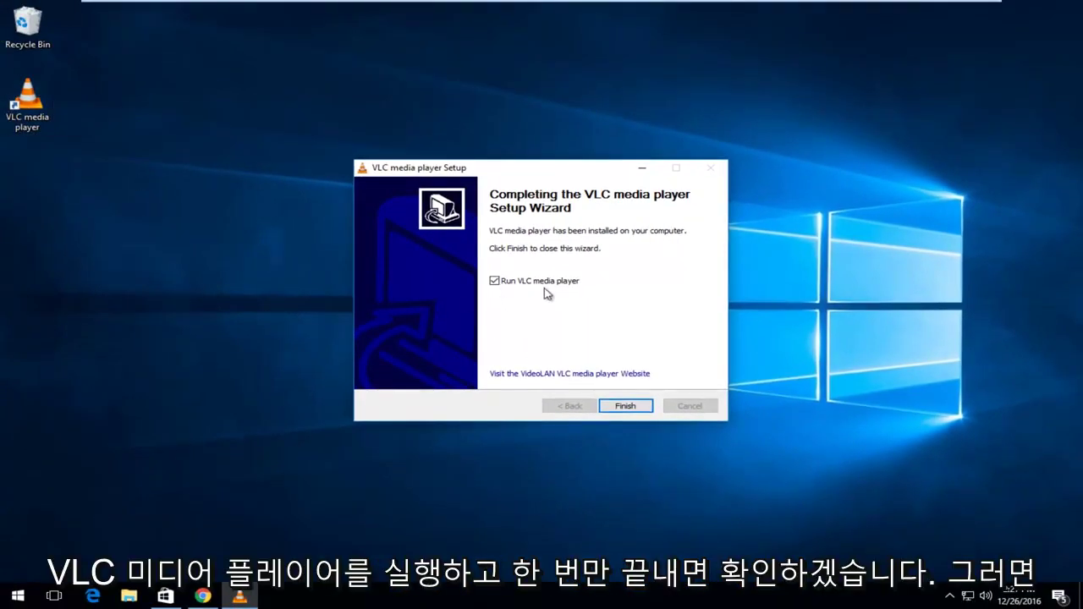
Launch VLC from setup, disable metadata network access while keeping update checks, and continue.
left_click(617, 407)
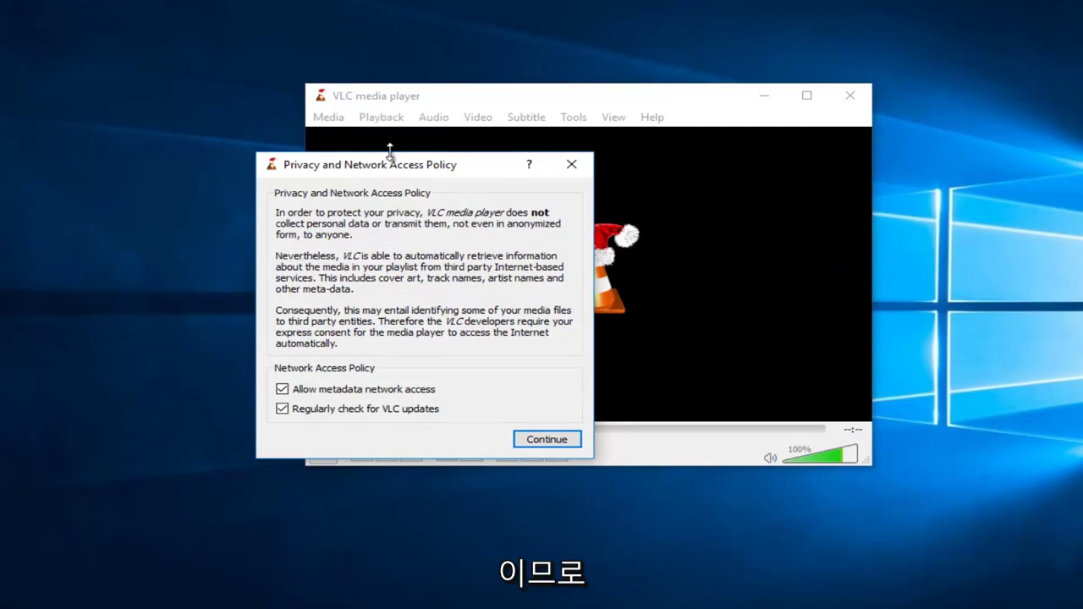
left_click_drag(393, 167, 466, 137)
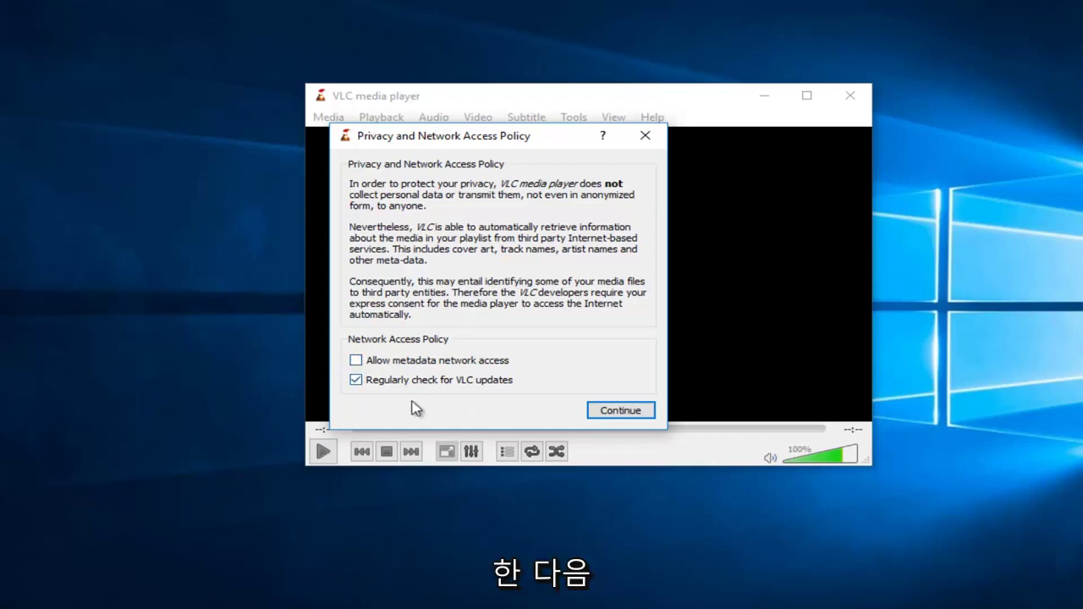
left_click(608, 414)
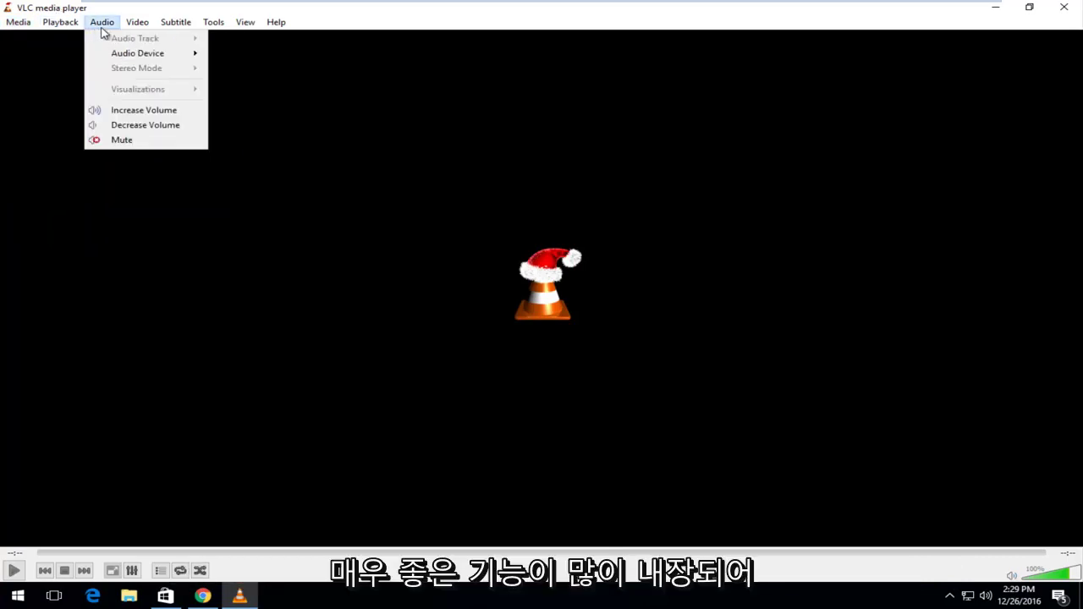
Browse VLC's Audio, Playback, Subtitle, Tools and Media menus, then exit the player.
mouse_move(71, 32)
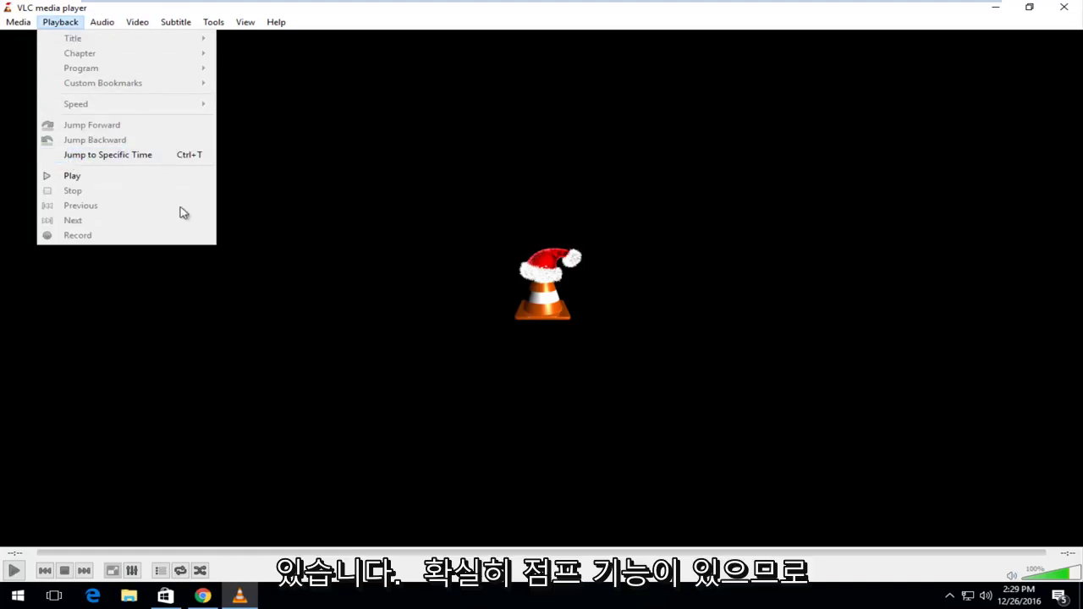
mouse_move(182, 33)
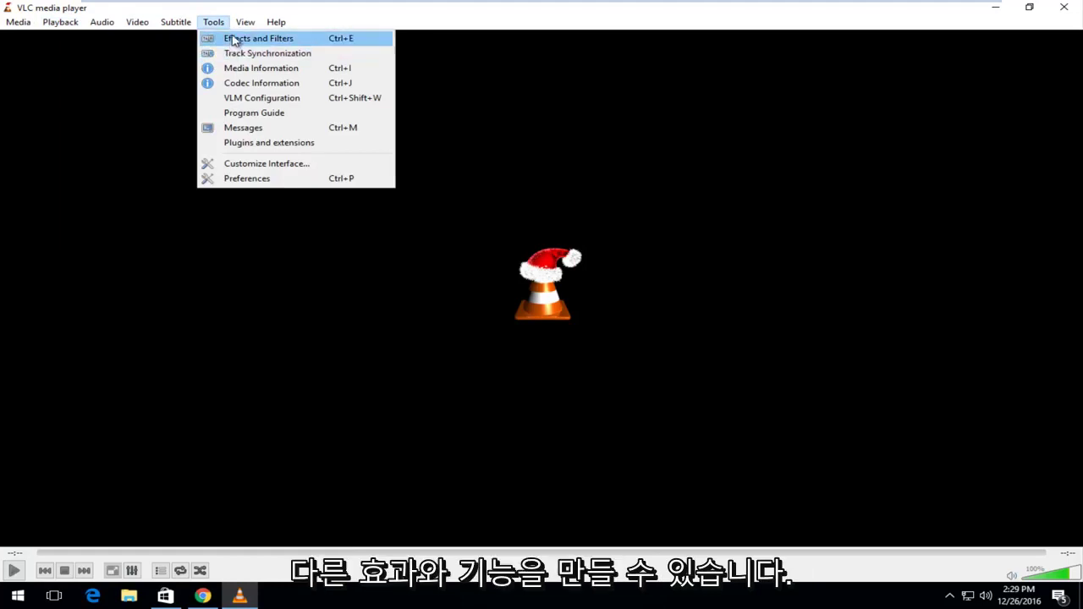
mouse_move(247, 28)
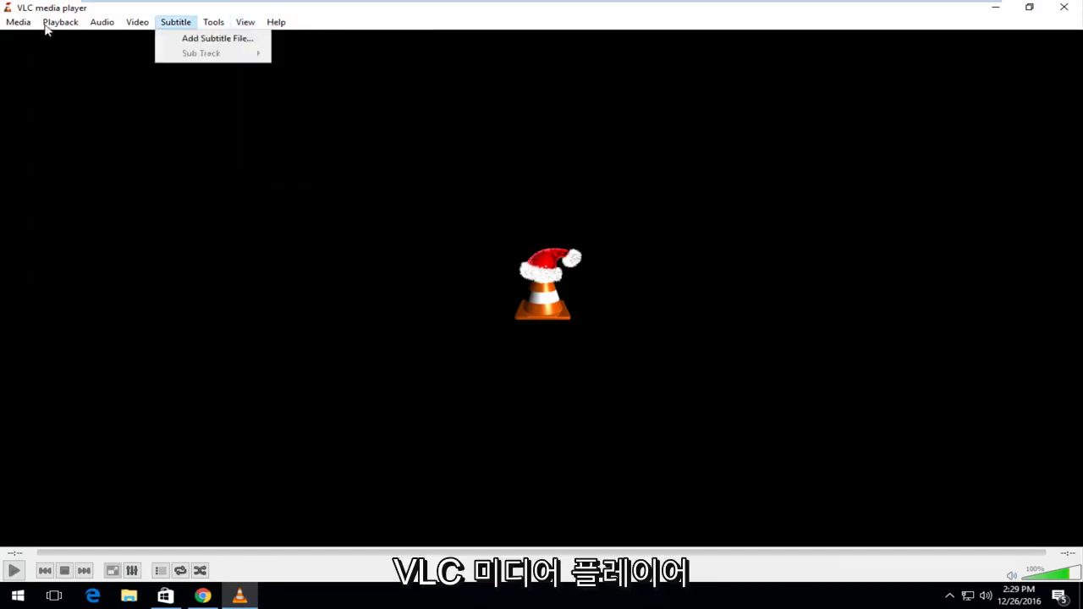
mouse_move(24, 20)
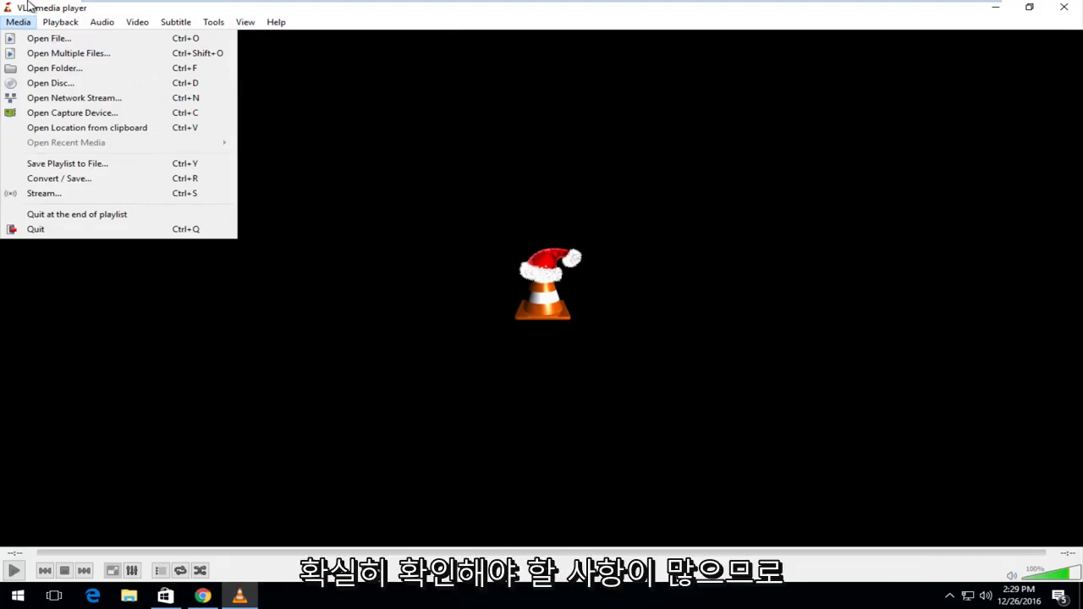
left_click(947, 37)
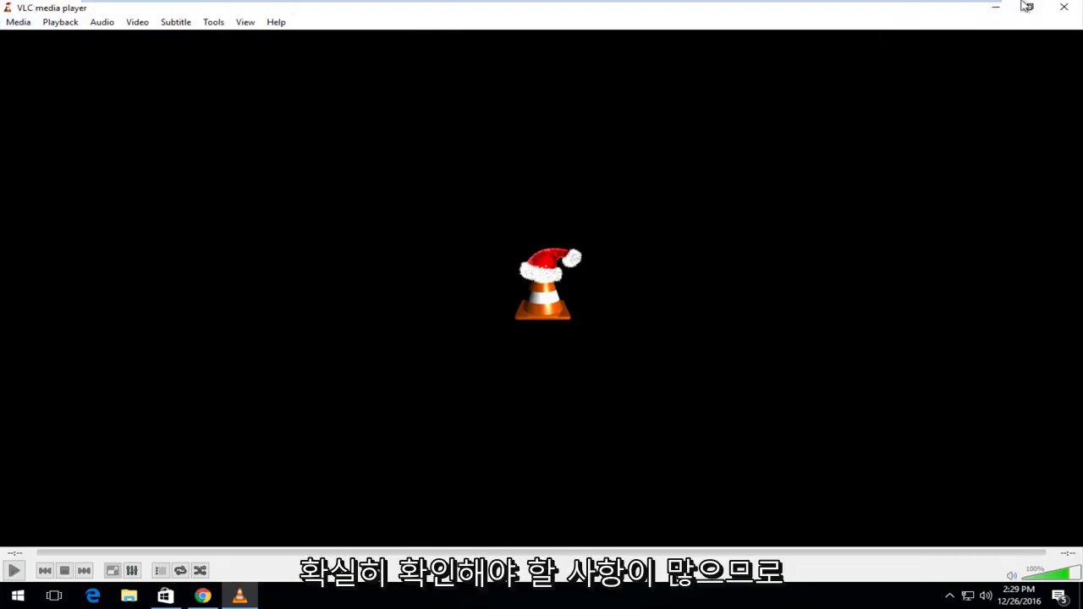
left_click(1075, 7)
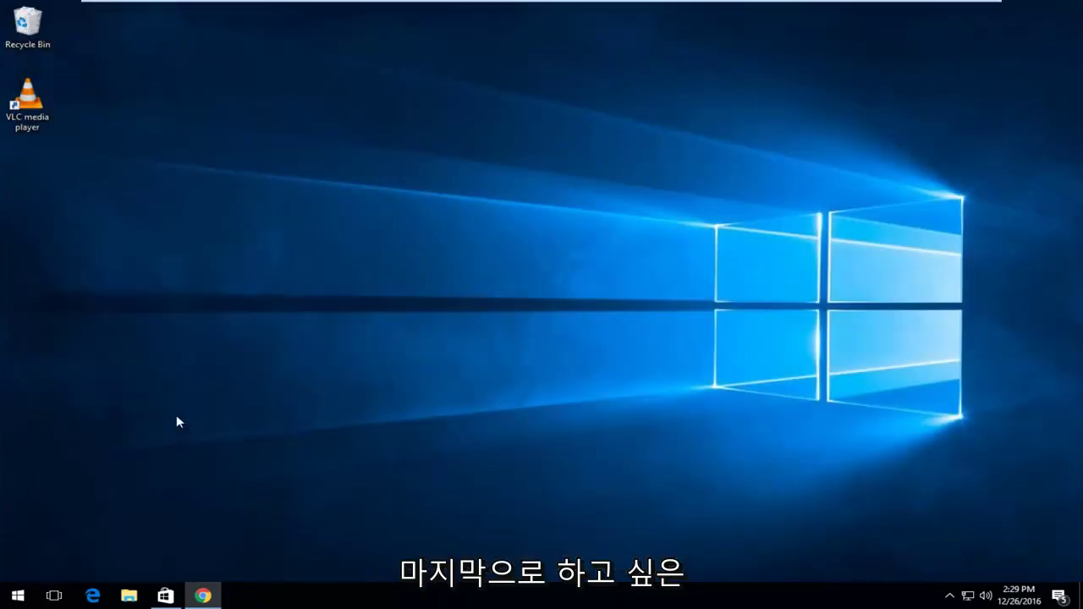
Search the Start menu for 'default programs' and open the Default Programs settings.
left_click(17, 596)
type("default p")
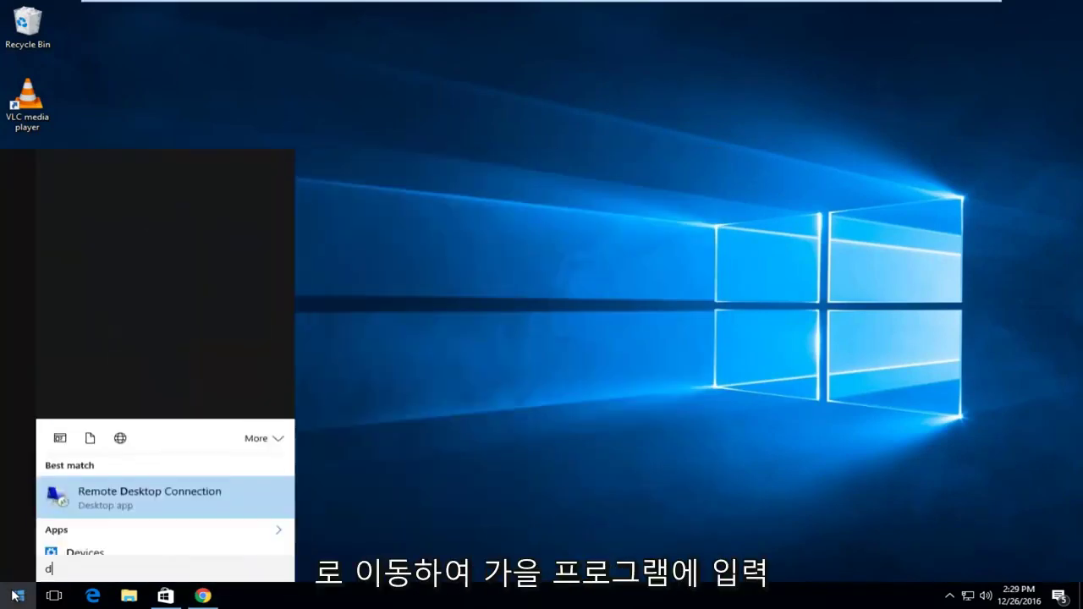
type("eof")
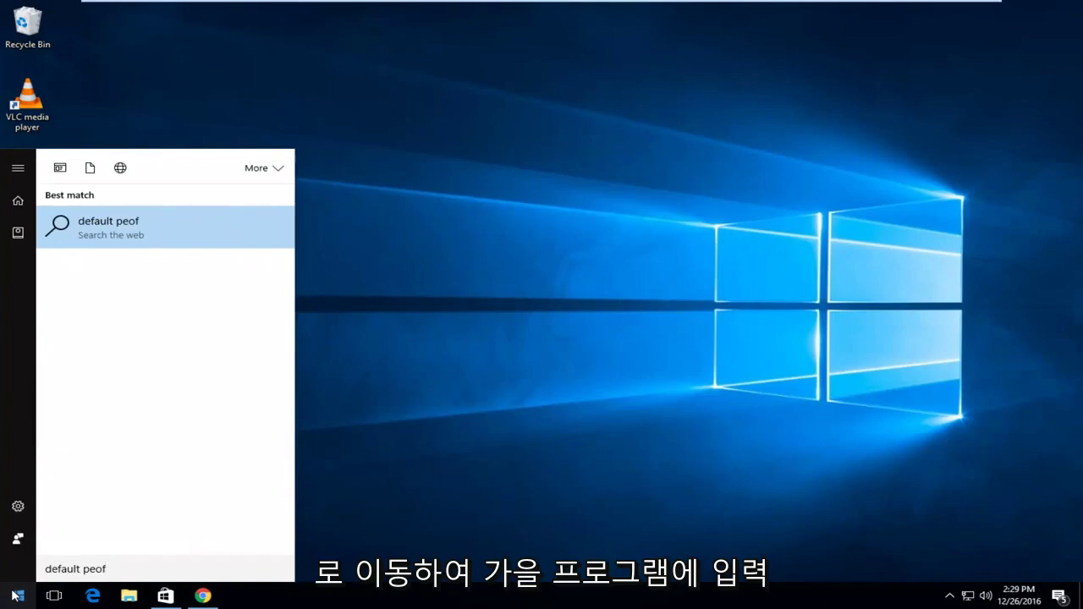
key("BackSpace")
key("BackSpace")
key("BackSpace")
type("rograms")
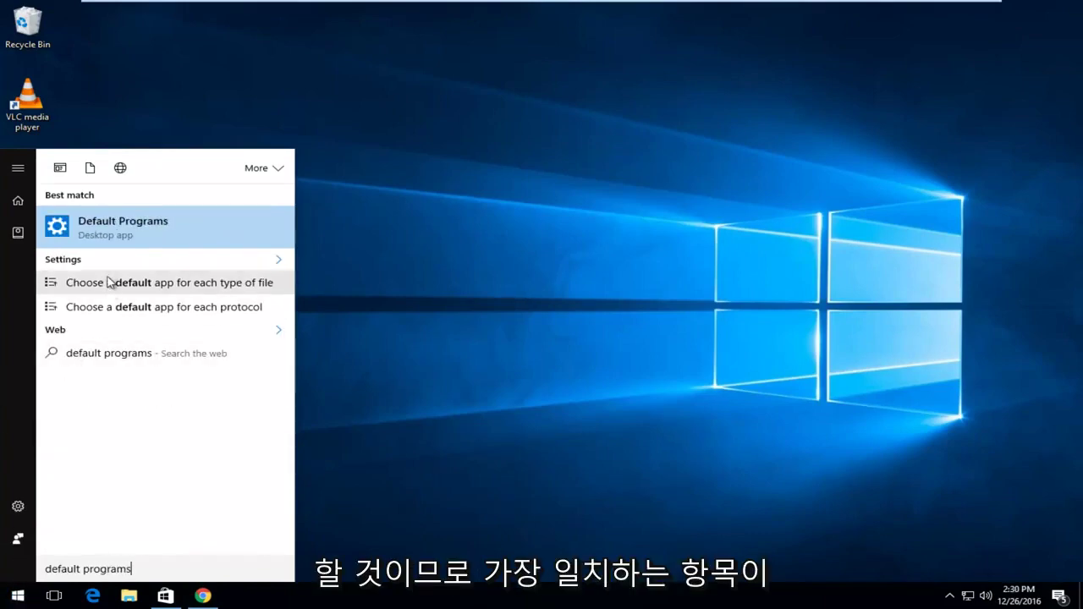
left_click(106, 232)
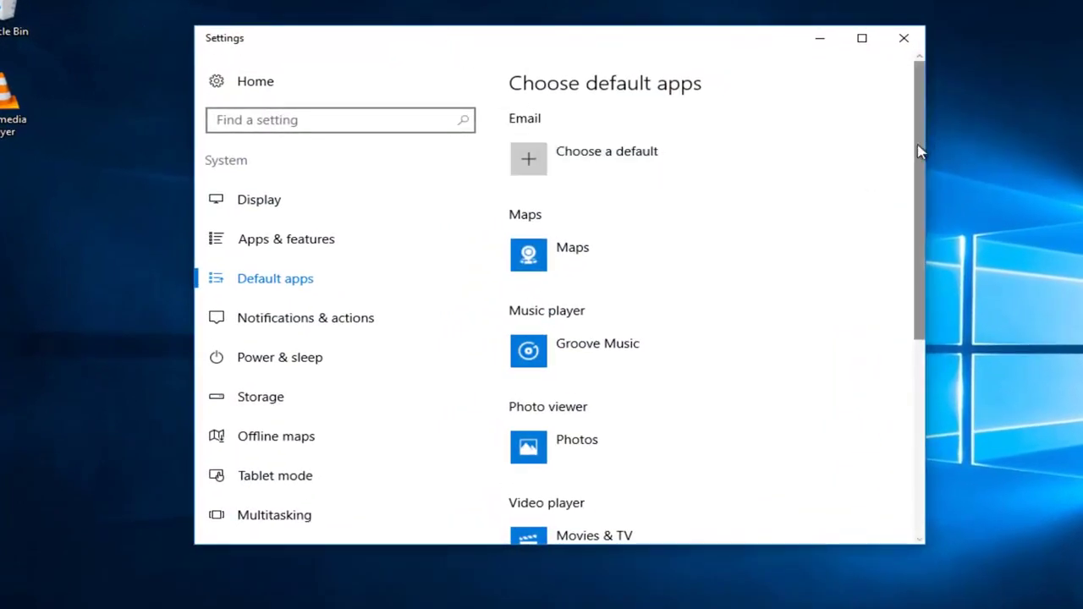
Change the default Video player from Movies & TV to VLC media player.
scroll(917, 154, "down", 1)
scroll(917, 165, "down", 4)
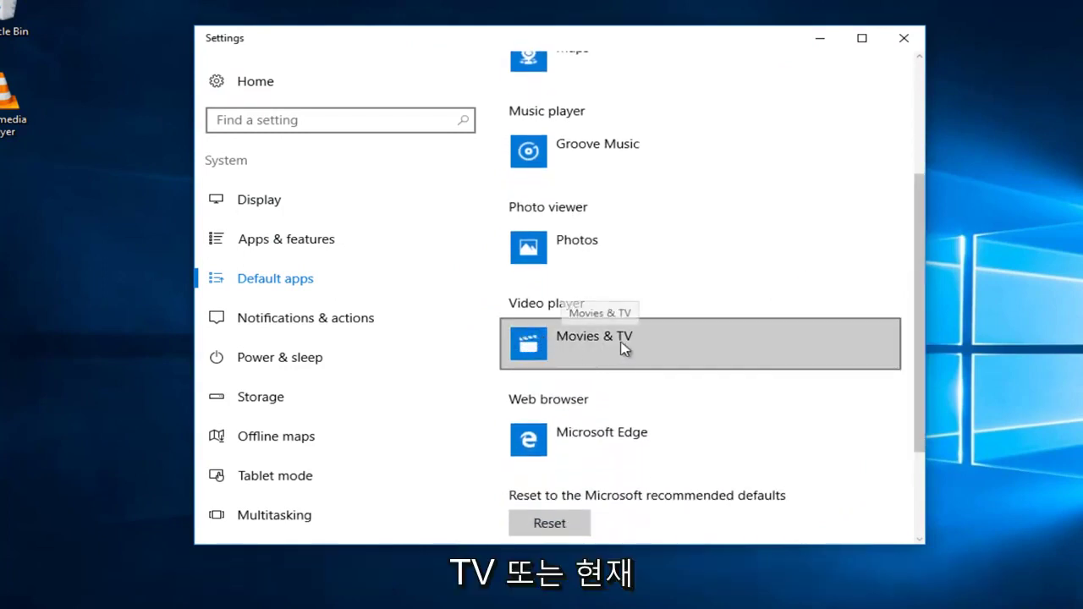
left_click(567, 340)
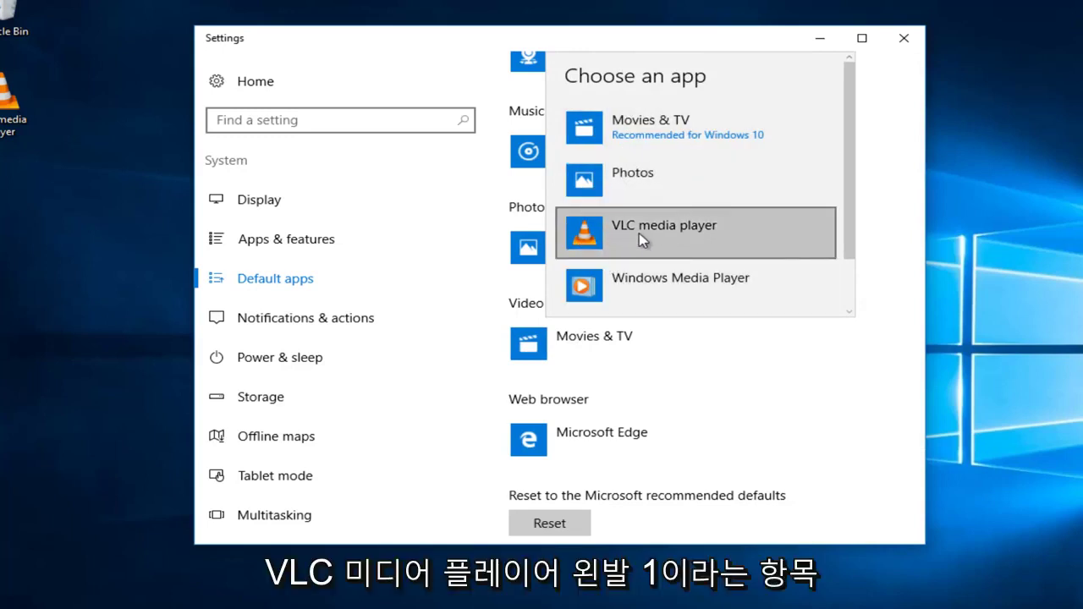
left_click(635, 239)
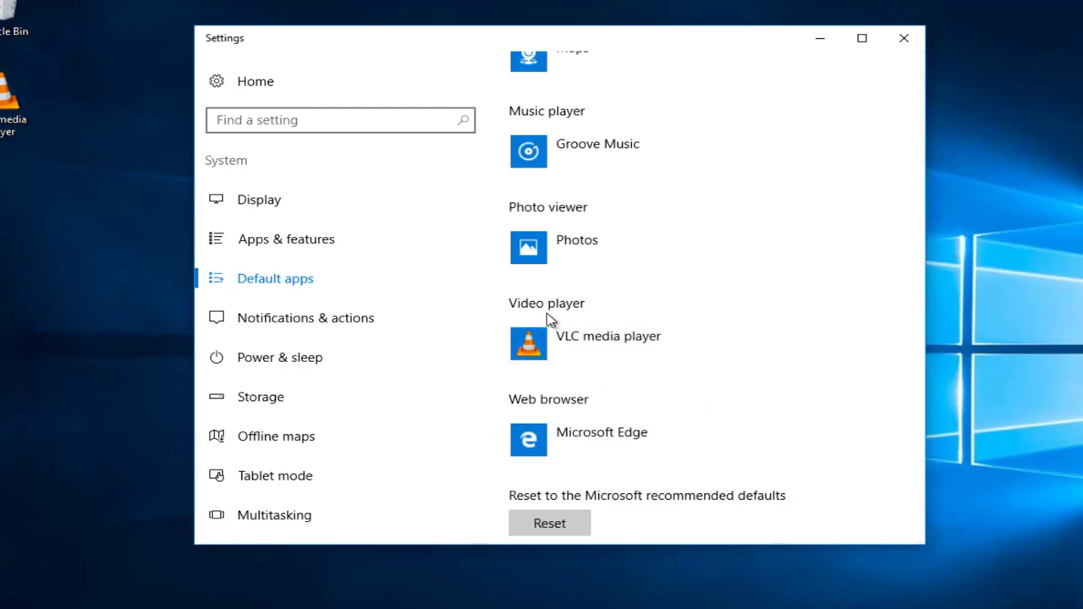
scroll(618, 326, "up", 3)
scroll(601, 332, "down", 5)
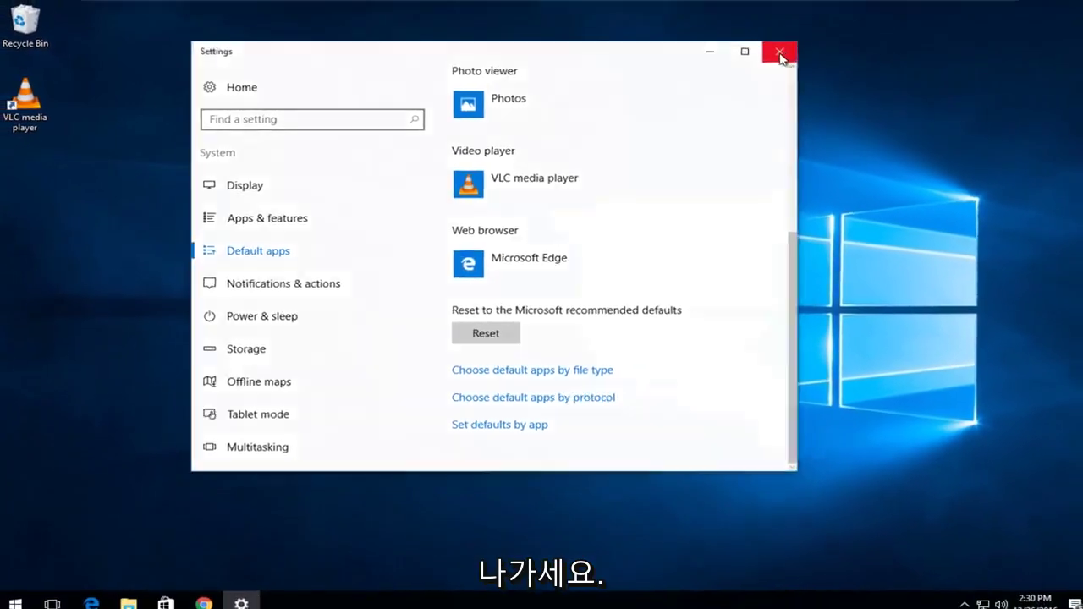
Close the Settings window to return to the desktop.
left_click(842, 46)
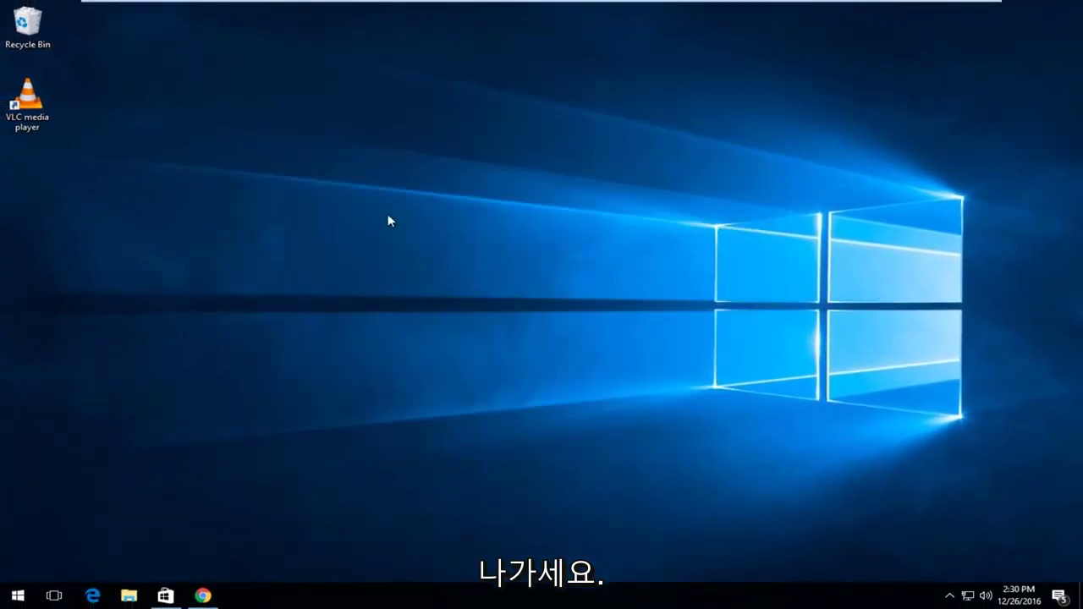